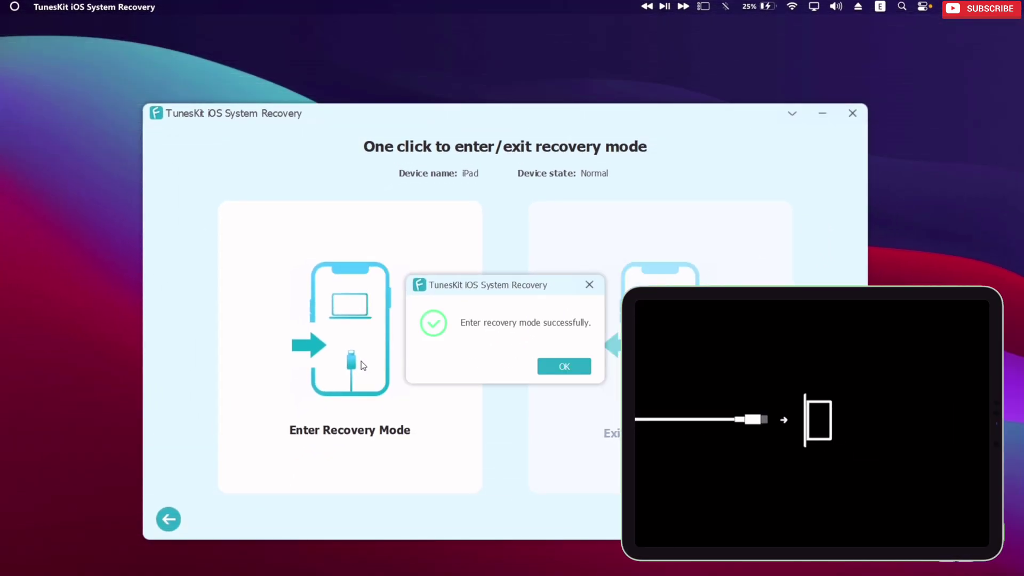
Dismiss the success message, take the iPad out of recovery mode, and open iOS System Repair.
{"action": "left_click", "coordinate": [564, 368]}
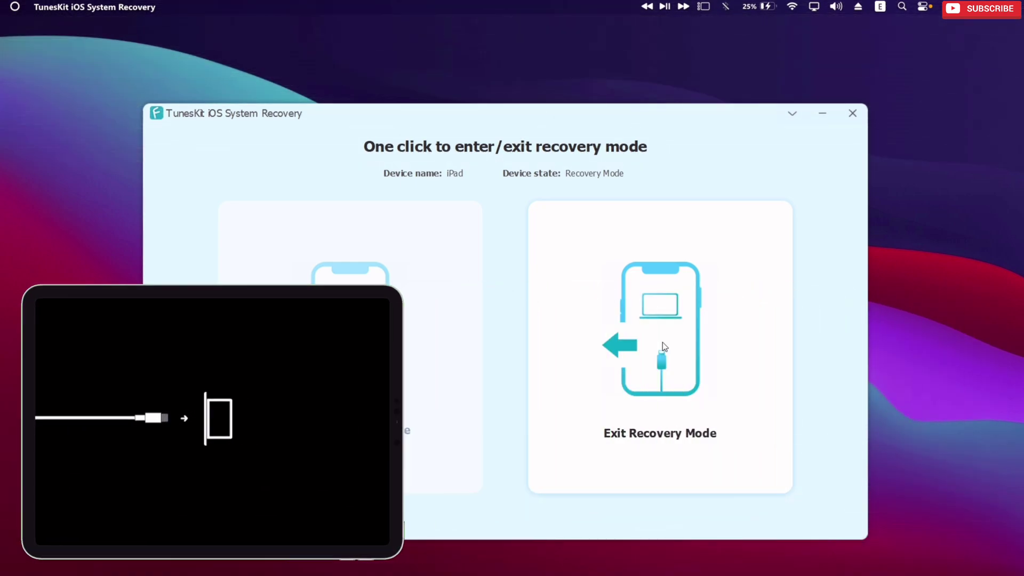
{"action": "left_click", "coordinate": [664, 347]}
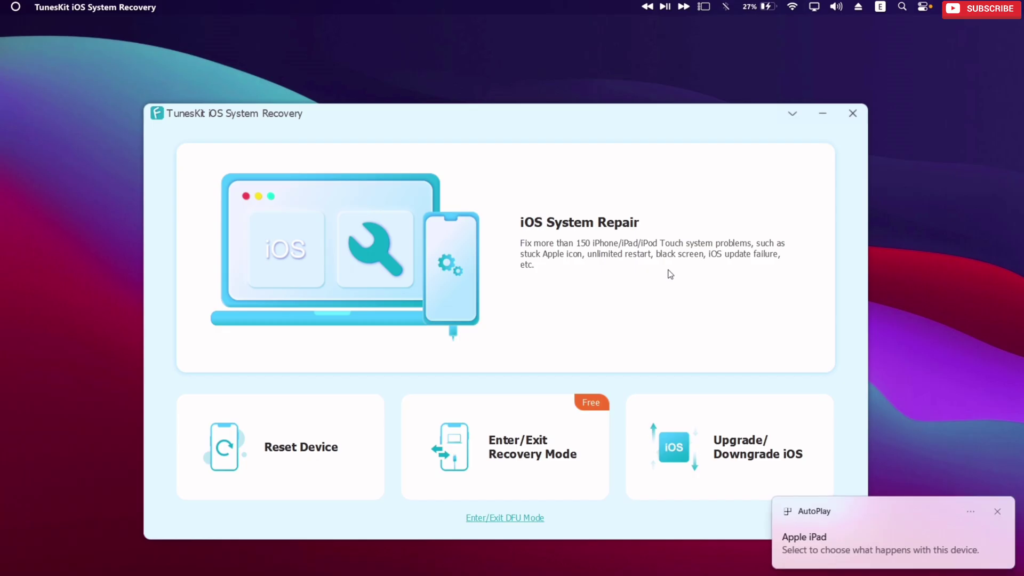
{"action": "left_click", "coordinate": [692, 450]}
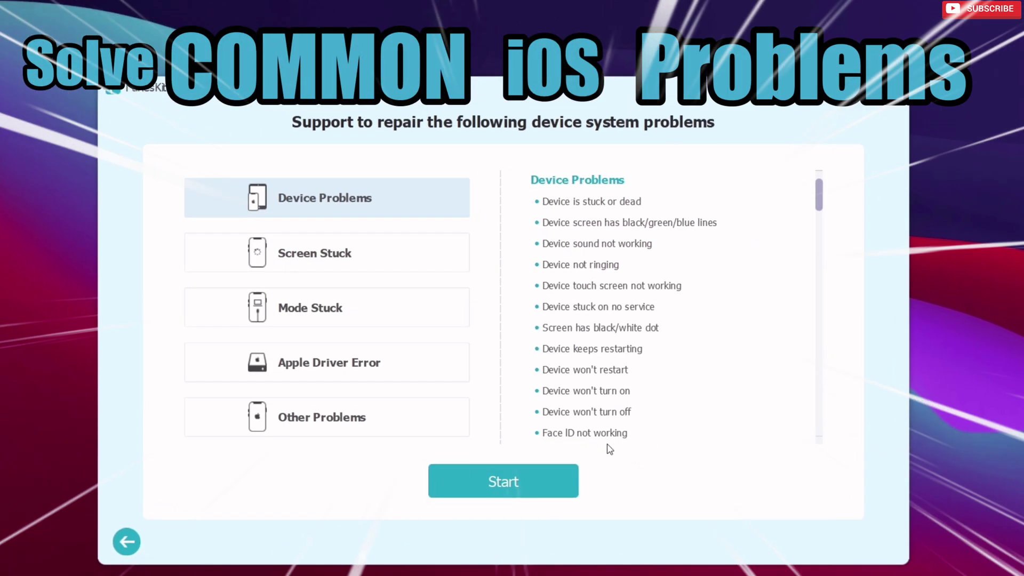
{"action": "scroll", "coordinate": [586, 406], "scroll_direction": "down", "scroll_amount": 3}
{"action": "scroll", "coordinate": [507, 281], "scroll_direction": "down", "scroll_amount": 2}
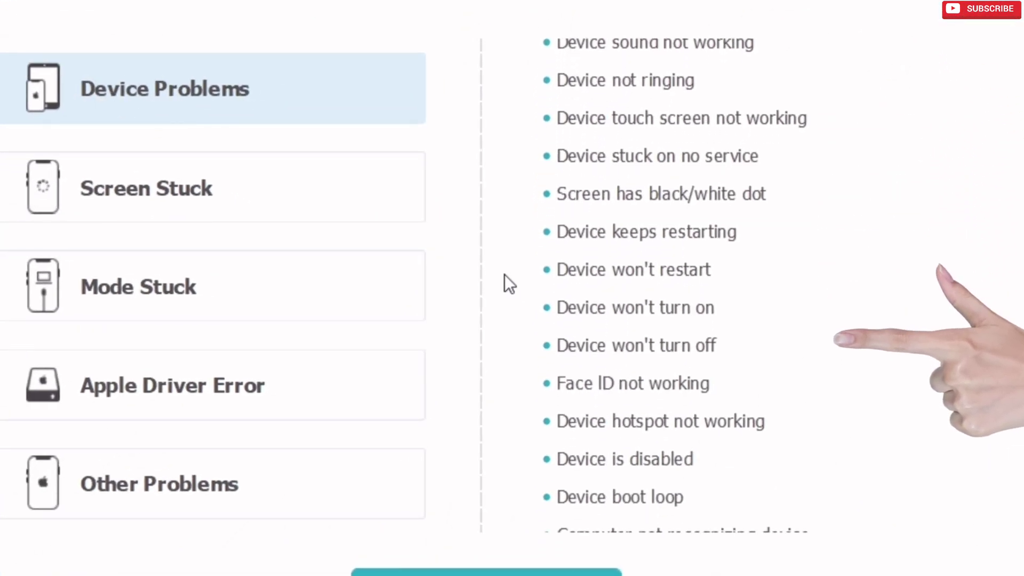
{"action": "scroll", "coordinate": [525, 293], "scroll_direction": "up", "scroll_amount": 2}
{"action": "scroll", "coordinate": [521, 282], "scroll_direction": "up", "scroll_amount": 3}
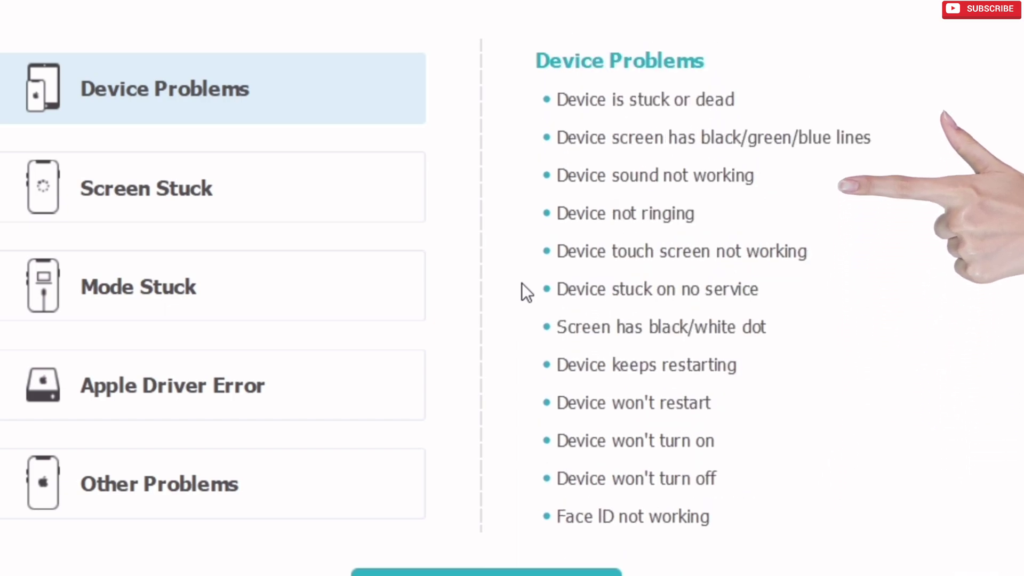
{"action": "scroll", "coordinate": [522, 282], "scroll_direction": "down", "scroll_amount": 2}
{"action": "scroll", "coordinate": [522, 283], "scroll_direction": "down", "scroll_amount": 10}
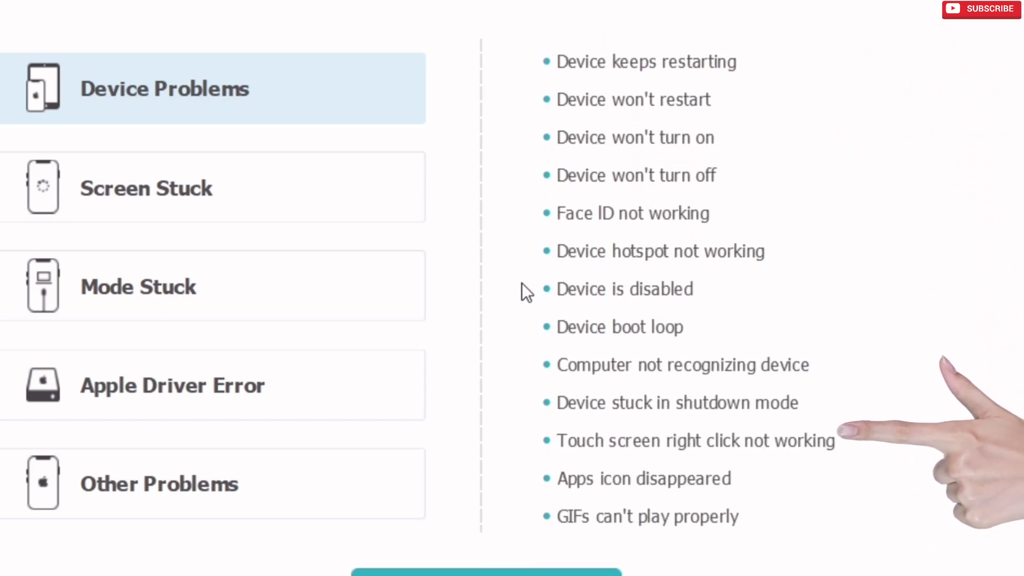
{"action": "scroll", "coordinate": [521, 283], "scroll_direction": "down", "scroll_amount": 10}
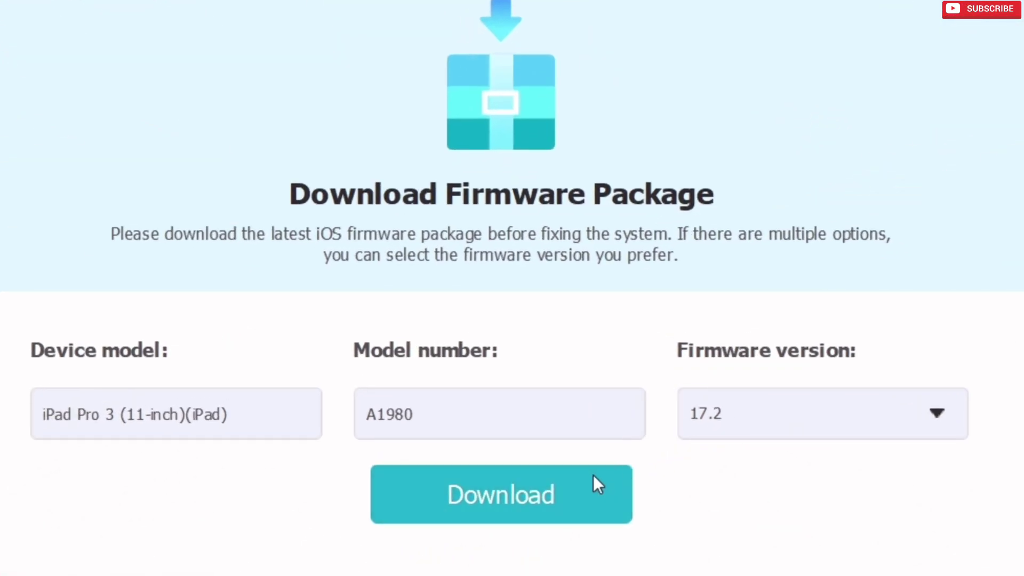
Download the 17.2 firmware package and run Standard Repair on the iPad until it completes.
{"action": "left_click", "coordinate": [565, 488]}
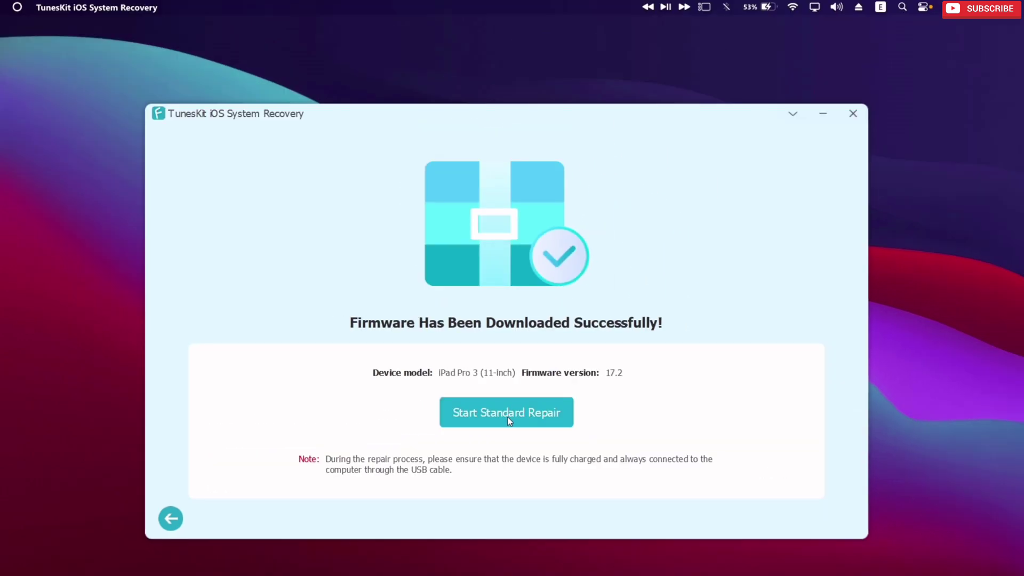
{"action": "left_click", "coordinate": [507, 418]}
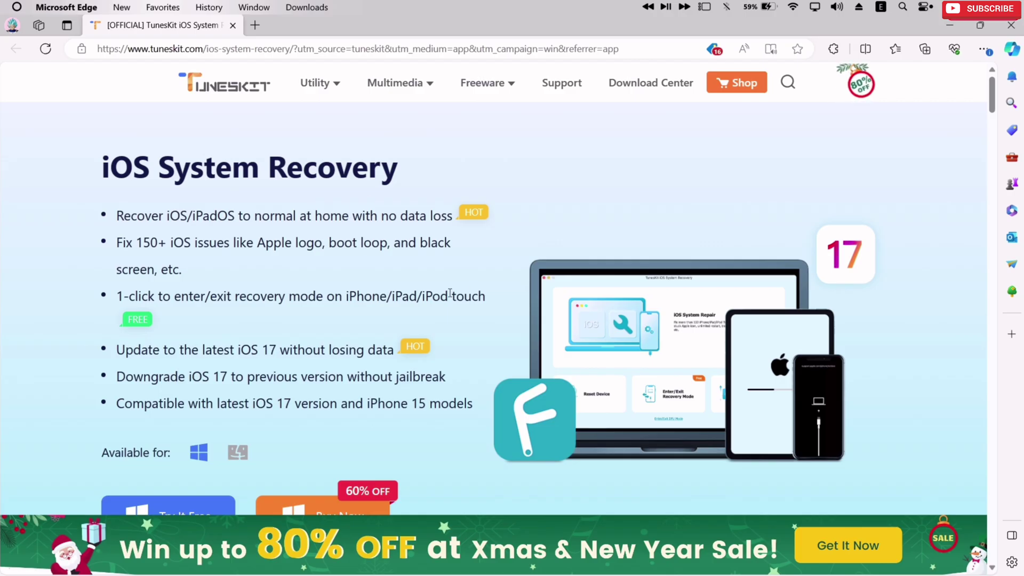
Switch the downloads to the Mac version and scroll to the 150+ fixable iOS problems grid.
{"action": "scroll", "coordinate": [450, 292], "scroll_direction": "down", "scroll_amount": 2}
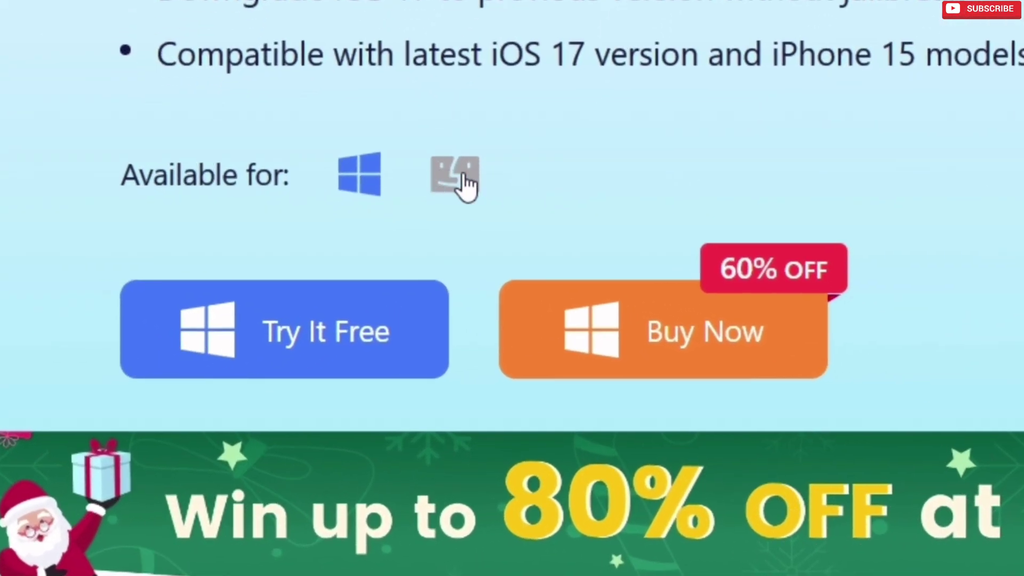
{"action": "left_click", "coordinate": [463, 176]}
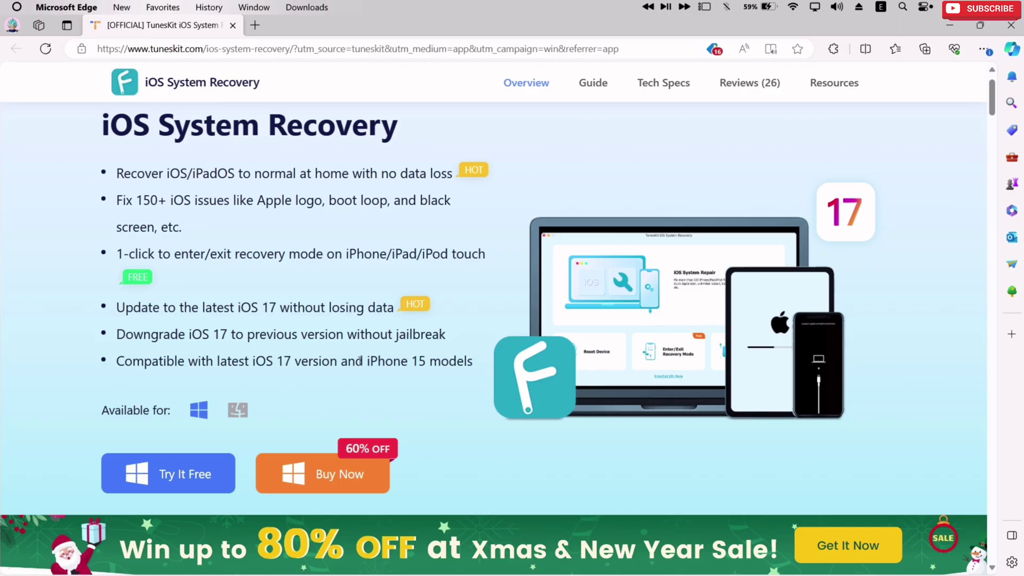
{"action": "scroll", "coordinate": [359, 361], "scroll_direction": "down", "scroll_amount": 8}
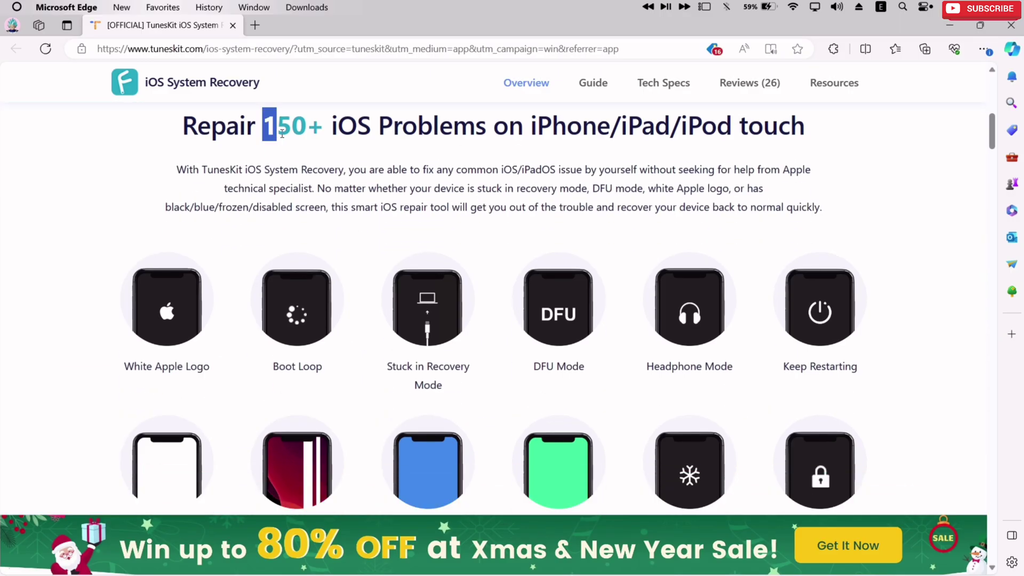
{"action": "left_click_drag", "start_coordinate": [284, 134], "coordinate": [321, 136]}
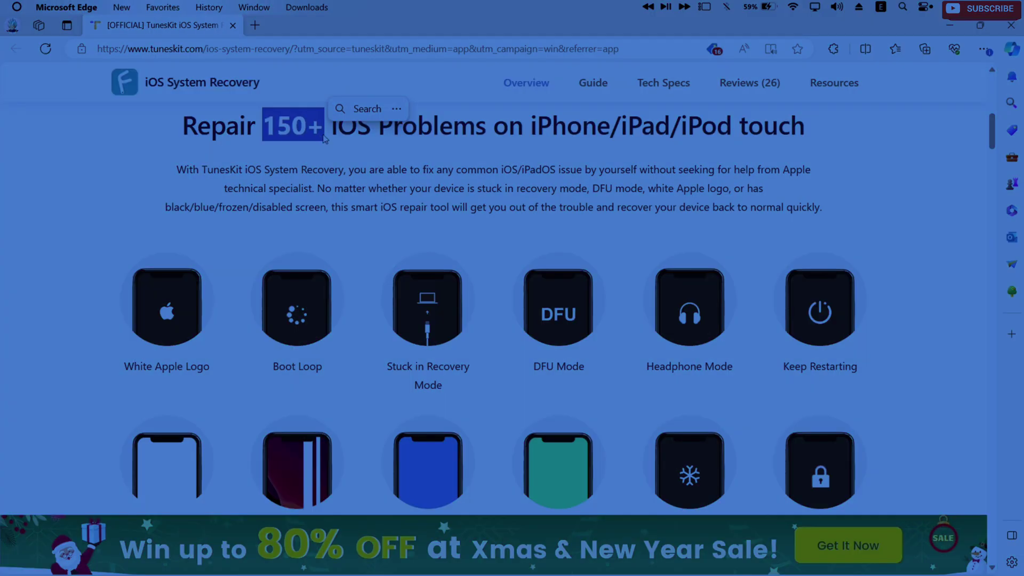
{"action": "scroll", "coordinate": [402, 191], "scroll_direction": "down", "scroll_amount": 3}
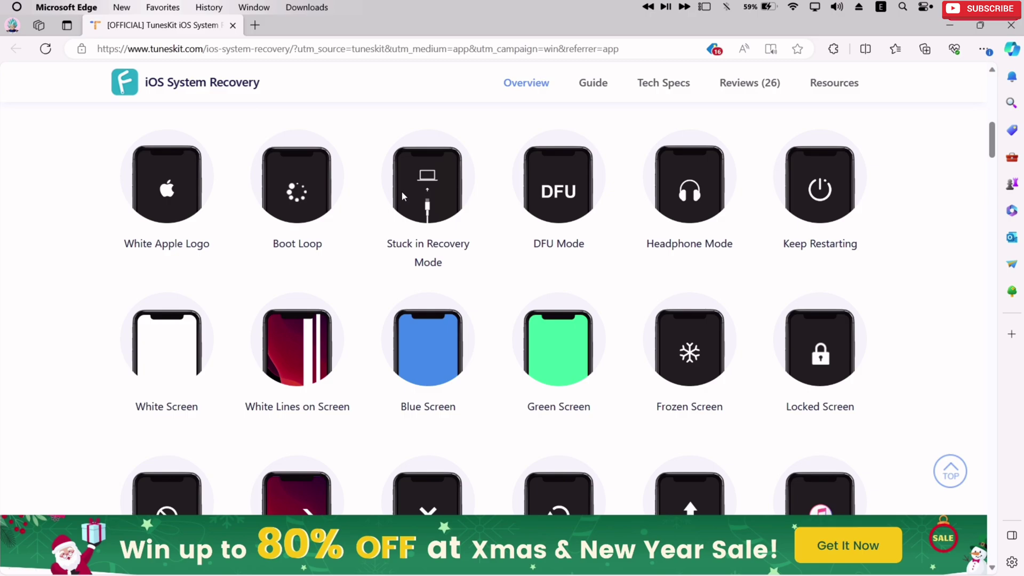
{"action": "mouse_move", "coordinate": [401, 190]}
{"action": "scroll", "coordinate": [401, 190], "scroll_direction": "down", "scroll_amount": 2}
{"action": "scroll", "coordinate": [402, 193], "scroll_direction": "down", "scroll_amount": 2}
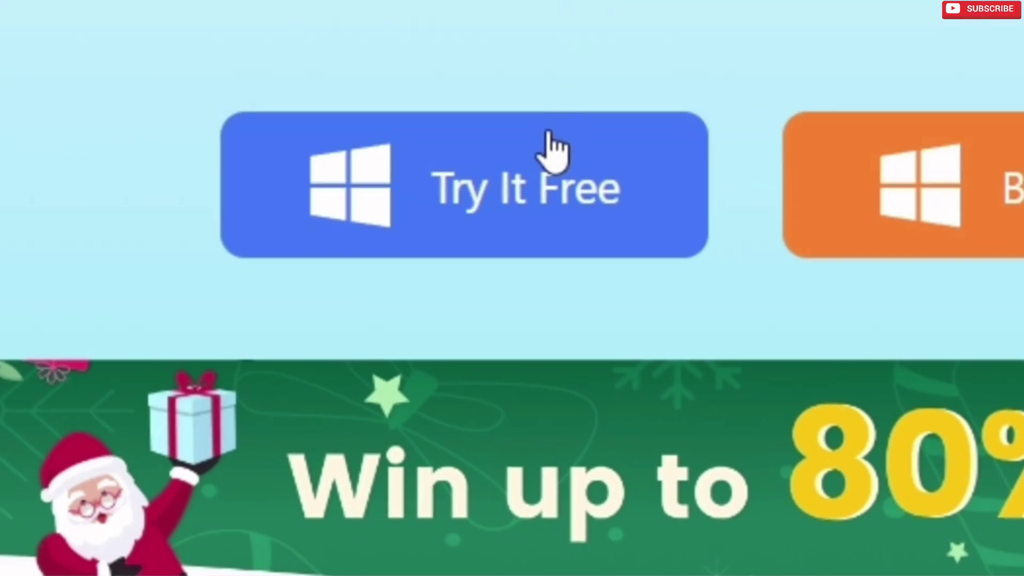
Download the free Windows trial installer iOSSystemRecovery (2).exe with Try It Free.
{"action": "left_click", "coordinate": [550, 187]}
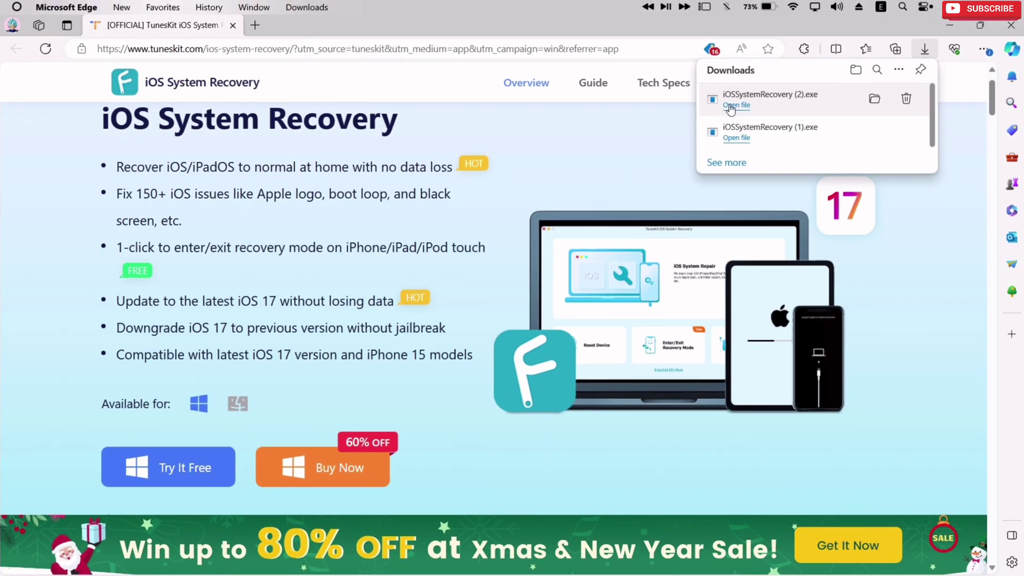
Run the installer, accept the license, keep the default folder and shortcuts, install, and finish.
{"action": "left_click", "coordinate": [729, 105]}
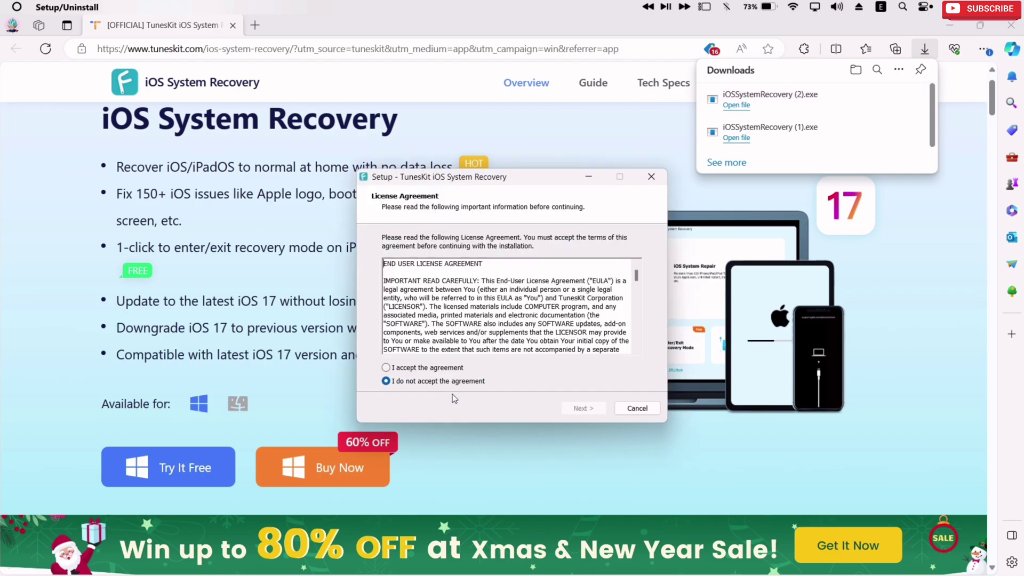
{"action": "left_click", "coordinate": [387, 368]}
{"action": "left_click", "coordinate": [584, 409]}
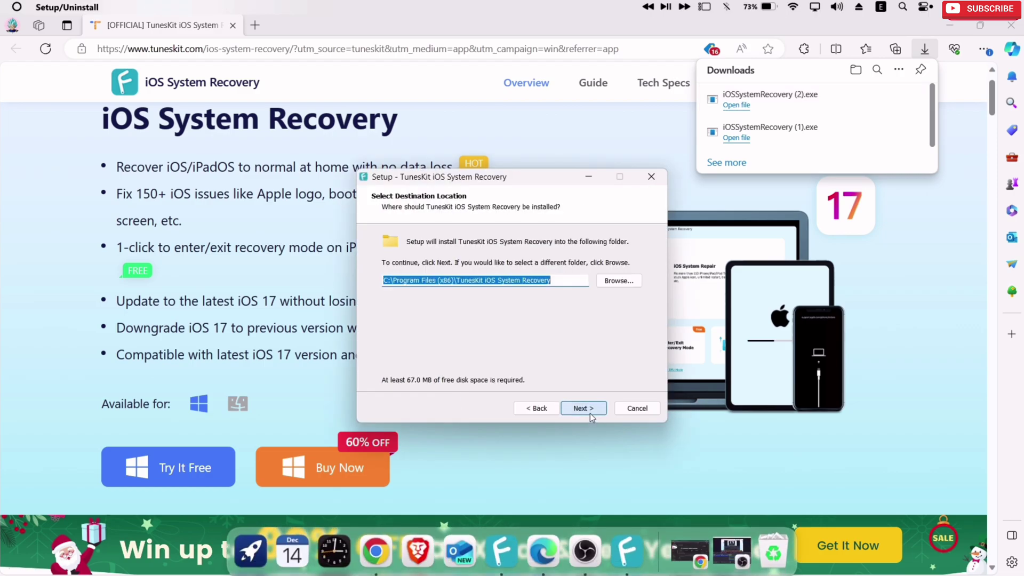
{"action": "left_click", "coordinate": [587, 410]}
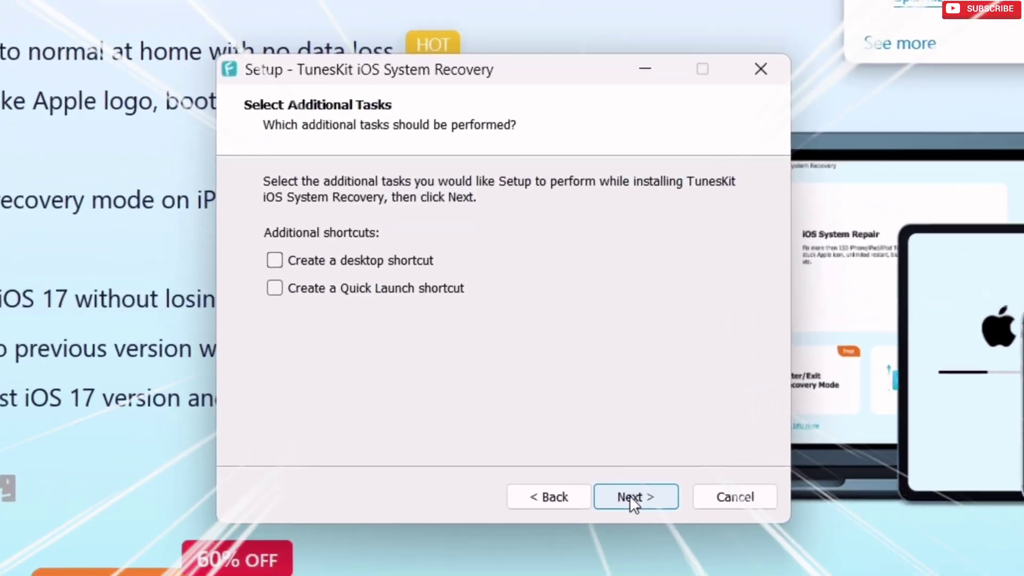
{"action": "left_click", "coordinate": [581, 408]}
{"action": "left_click", "coordinate": [580, 407]}
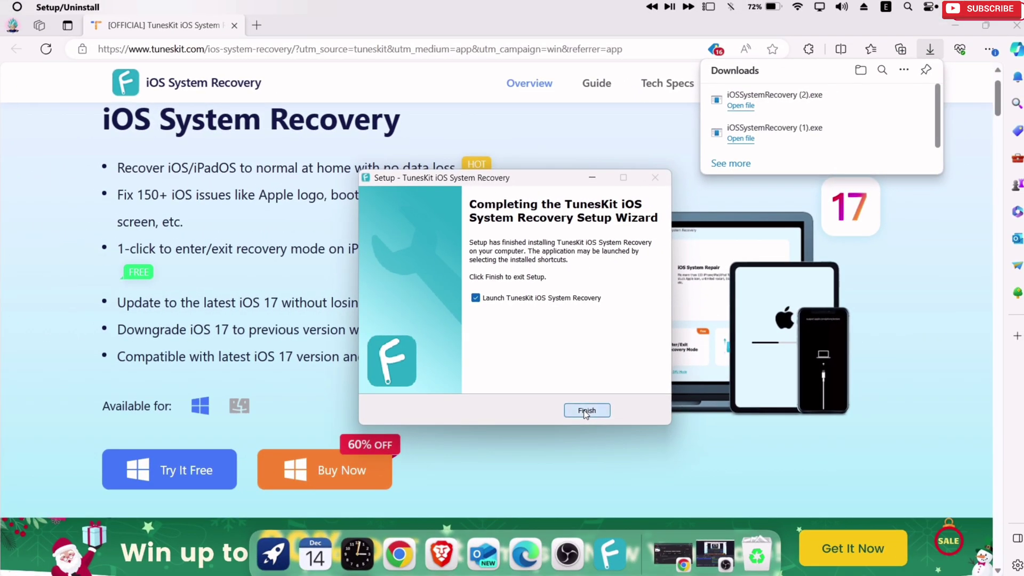
{"action": "left_click", "coordinate": [586, 411]}
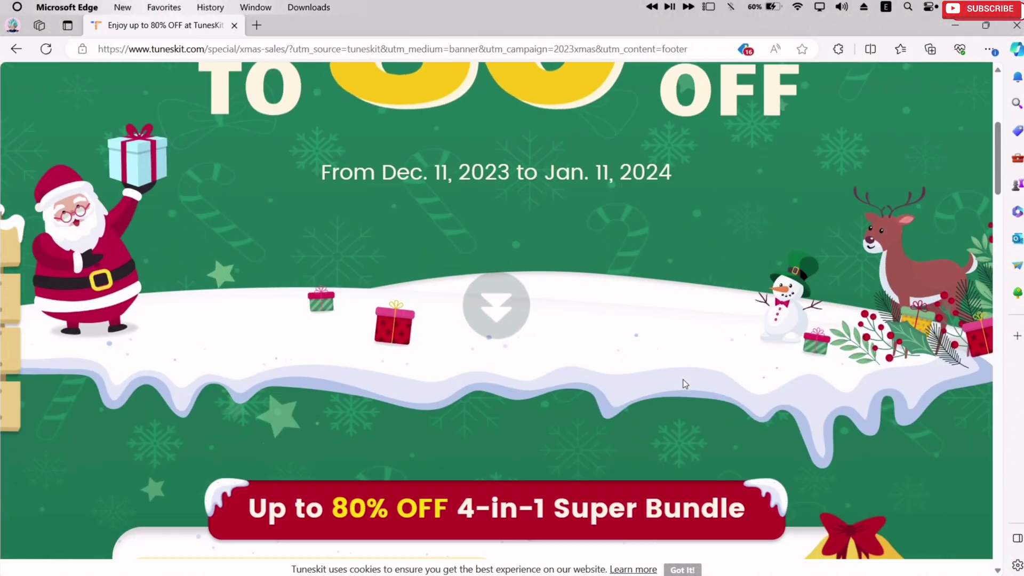
Scroll the Xmas sale page down to the Super Bundle wheel and spin it with GO.
{"action": "scroll", "coordinate": [684, 383], "scroll_direction": "down", "scroll_amount": 5}
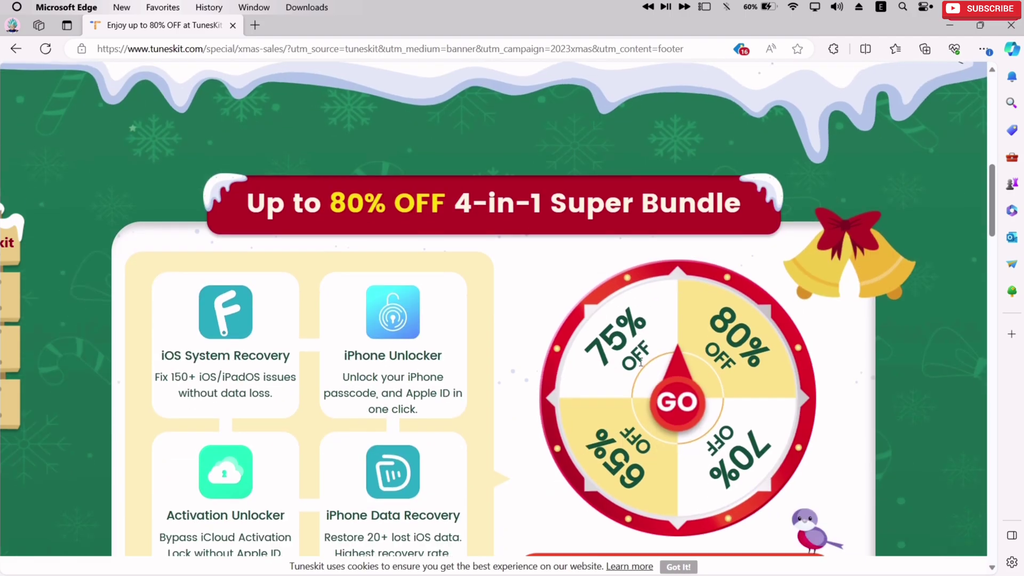
{"action": "scroll", "coordinate": [640, 362], "scroll_direction": "down", "scroll_amount": 1}
{"action": "scroll", "coordinate": [596, 237], "scroll_direction": "down", "scroll_amount": 3}
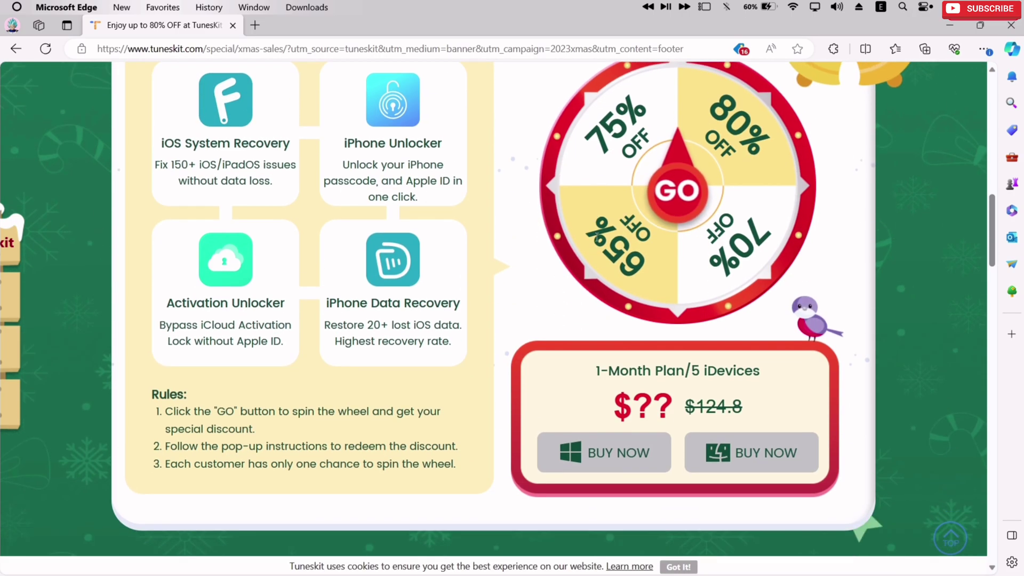
{"action": "left_click", "coordinate": [689, 173]}
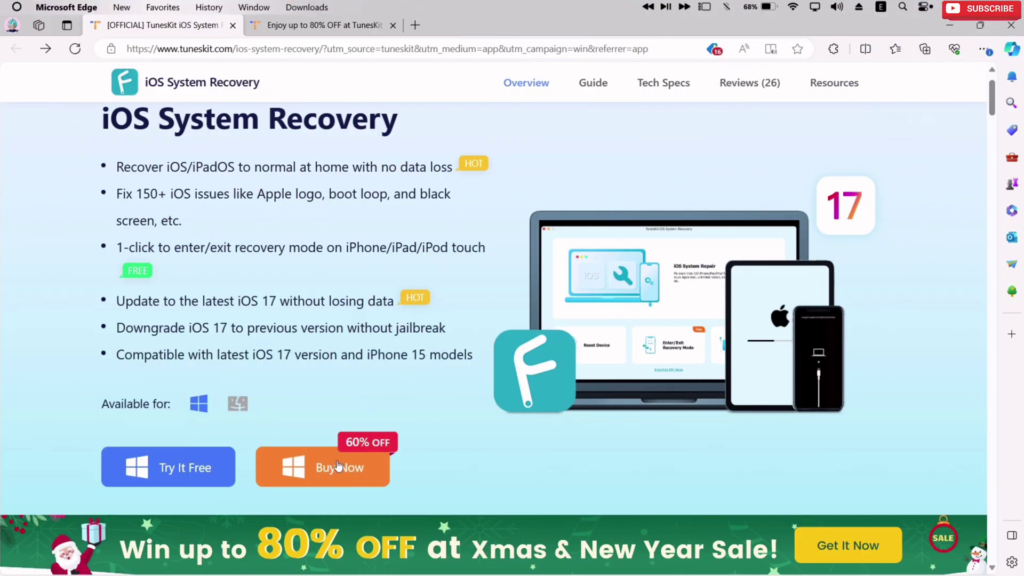
Open the Windows Buy Now page and view the Lifetime License ($79.95) device-count options.
{"action": "left_click", "coordinate": [341, 468]}
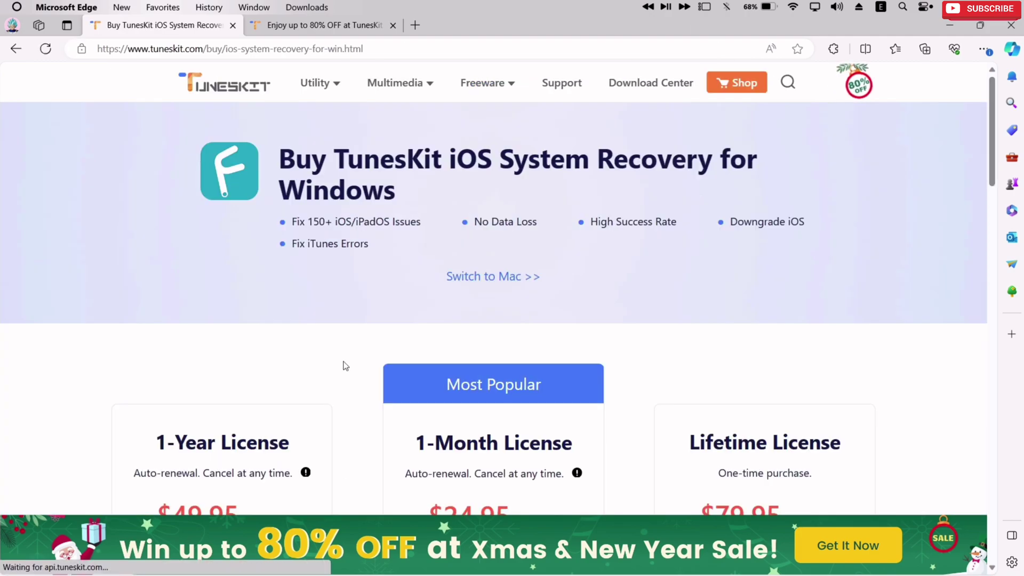
{"action": "scroll", "coordinate": [345, 365], "scroll_direction": "down", "scroll_amount": 5}
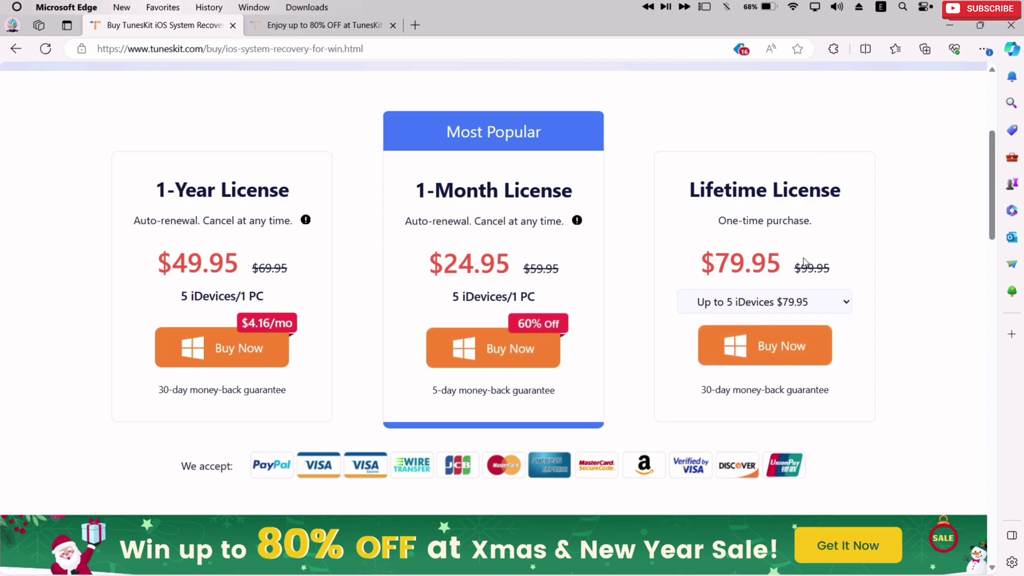
{"action": "left_click", "coordinate": [838, 312]}
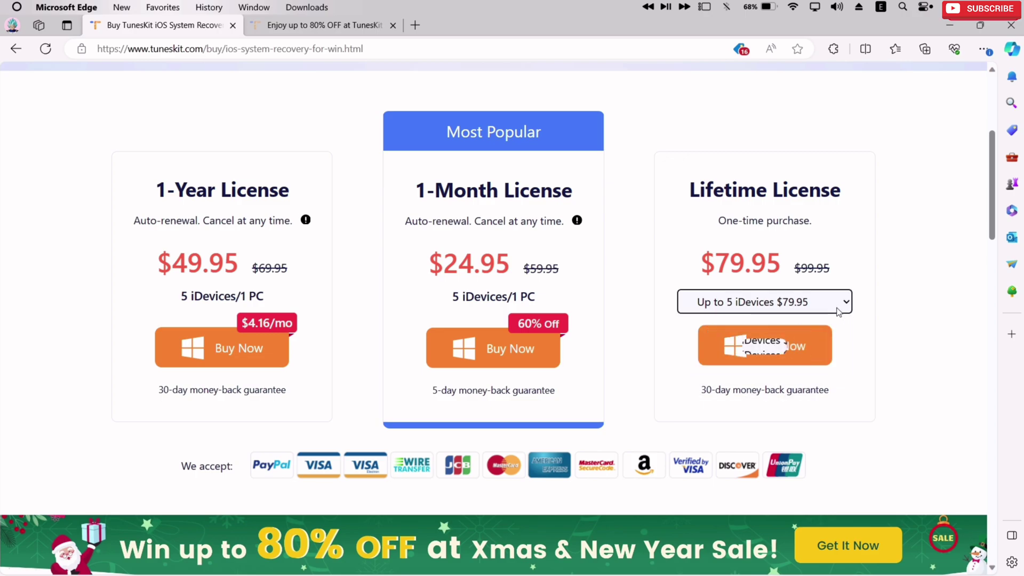